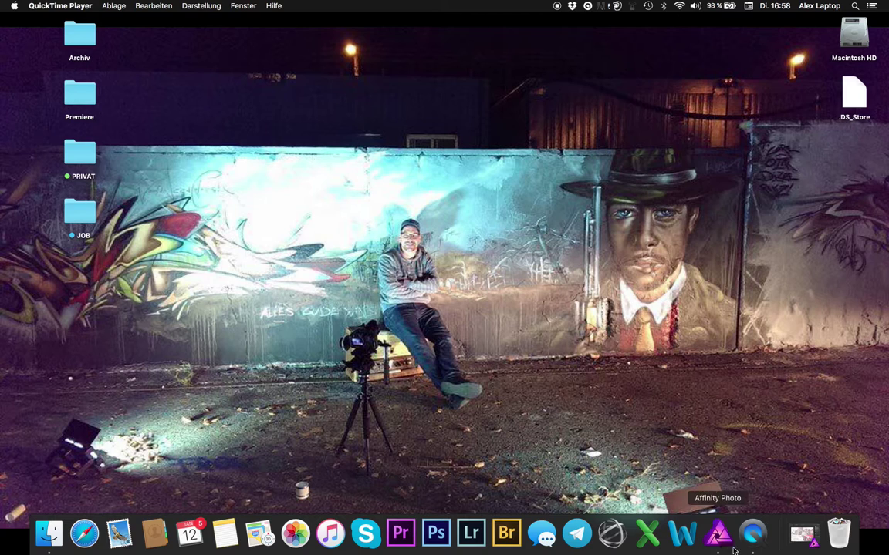
Restore the minimized Gutschein Pärchenshooting voucher window from the Dock
left_click(804, 543)
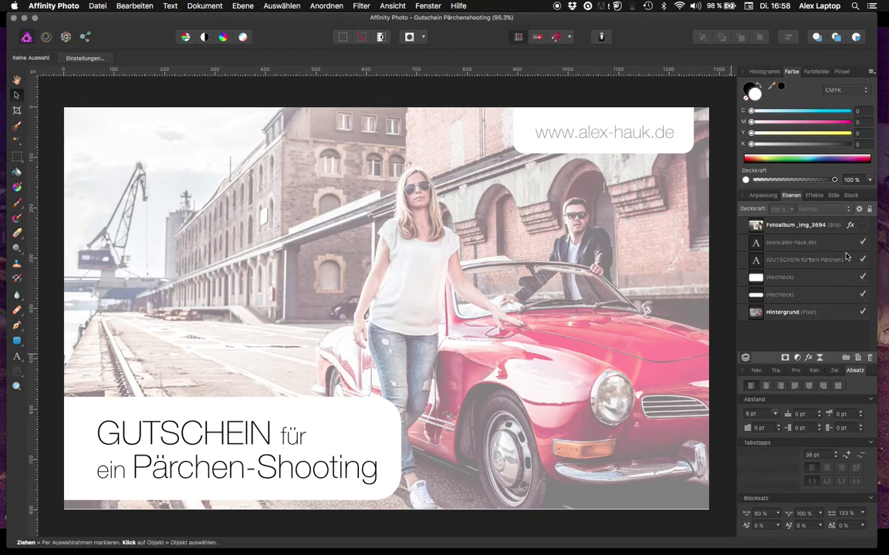
Show the hidden Fotoalbum couple photo and draw a white rectangle over it
left_click(864, 225)
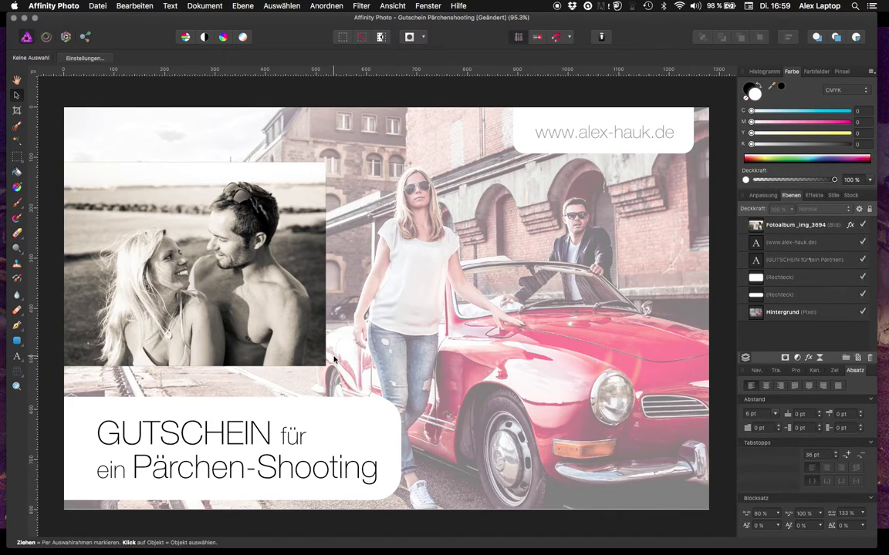
left_click(17, 342)
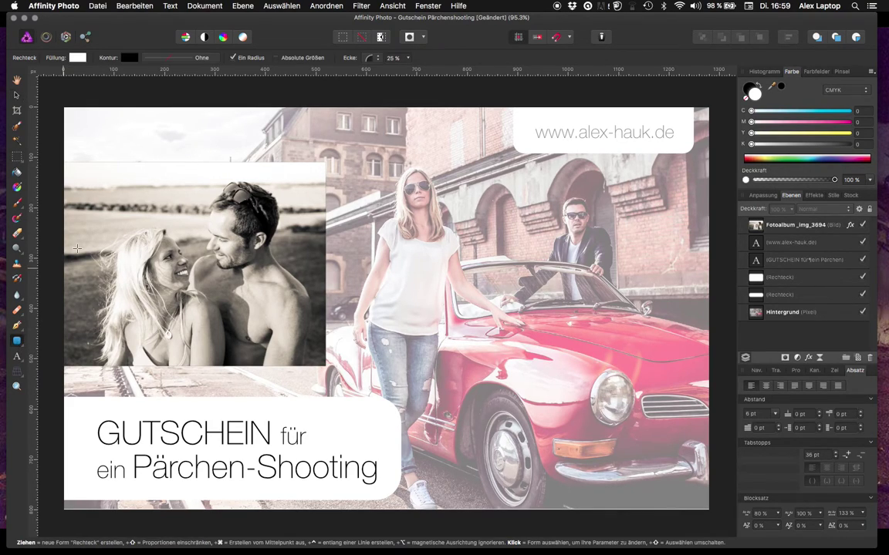
left_click_drag(58, 158, 346, 368)
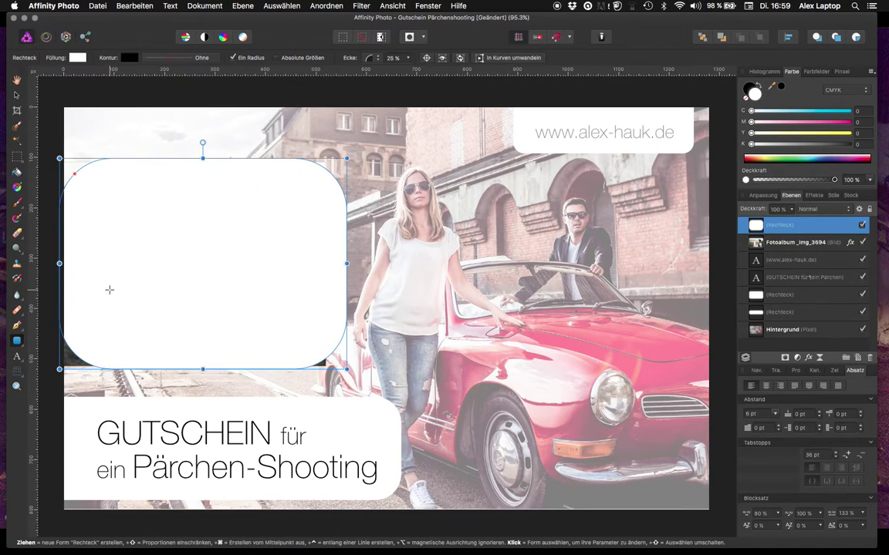
Make it a rounded rectangle with 9% corner radius, widened to the left
left_click(20, 342)
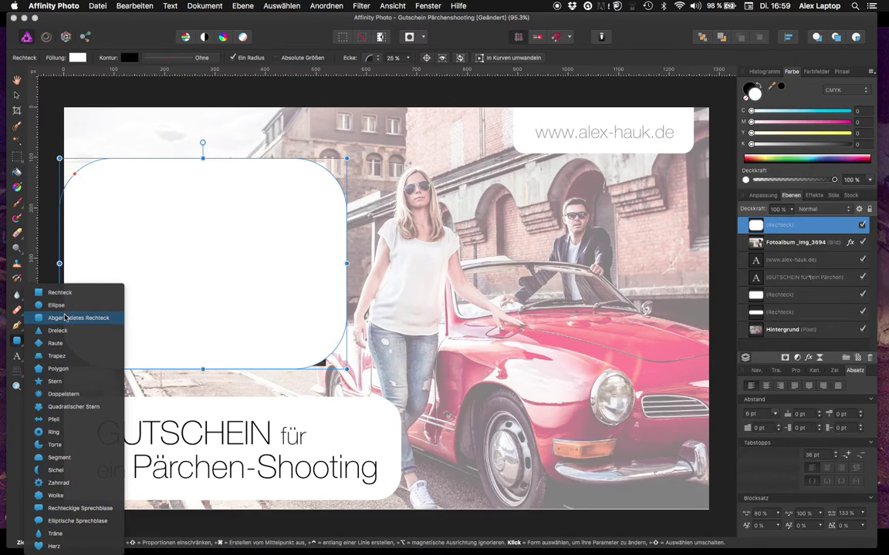
left_click(66, 318)
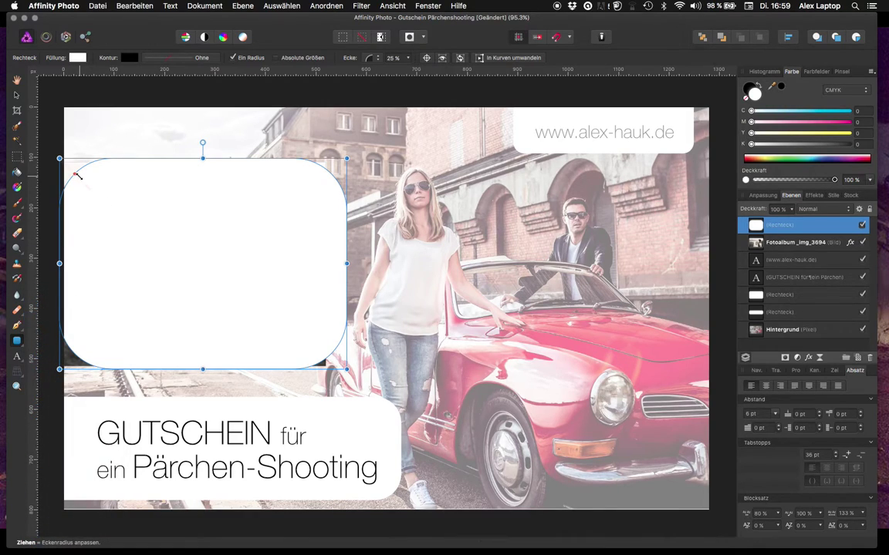
left_click_drag(74, 174, 65, 164)
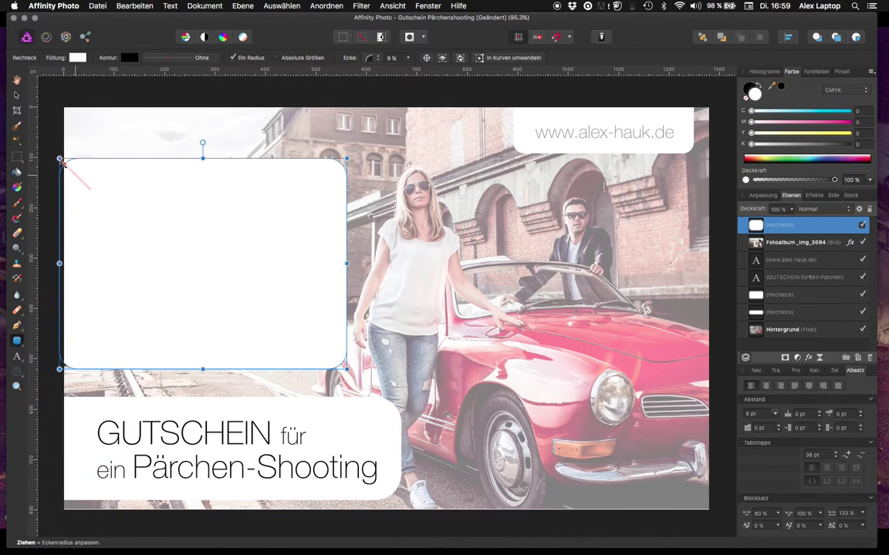
left_click_drag(58, 263, 47, 263)
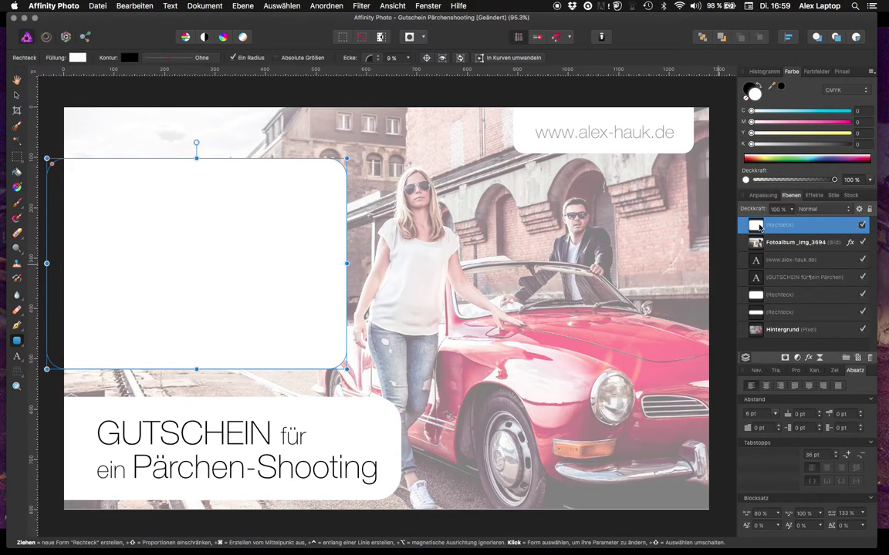
Nest the Rechteck layer into the Fotoalbum layer so it masks the photo
left_click_drag(760, 226, 748, 253)
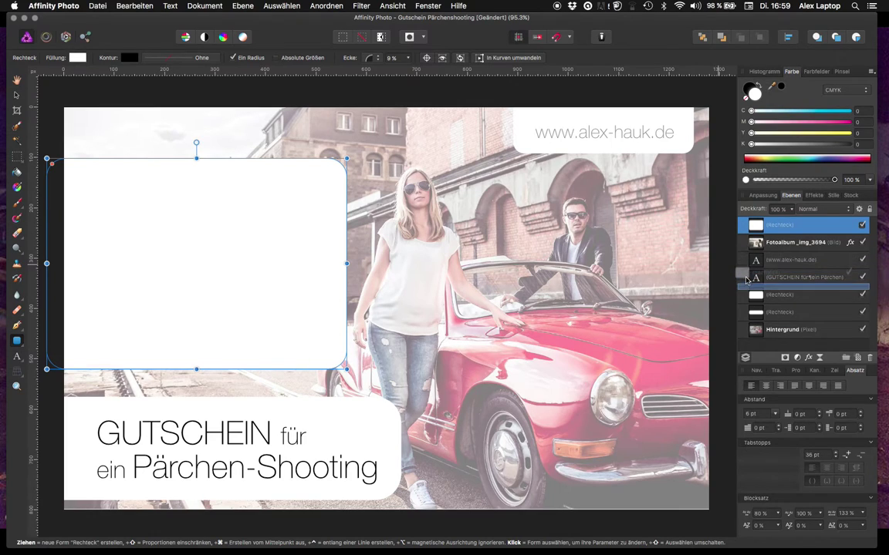
mouse_move(748, 253)
left_mouse_down()
mouse_move(780, 252)
mouse_move(753, 275)
mouse_move(745, 253)
left_mouse_up()
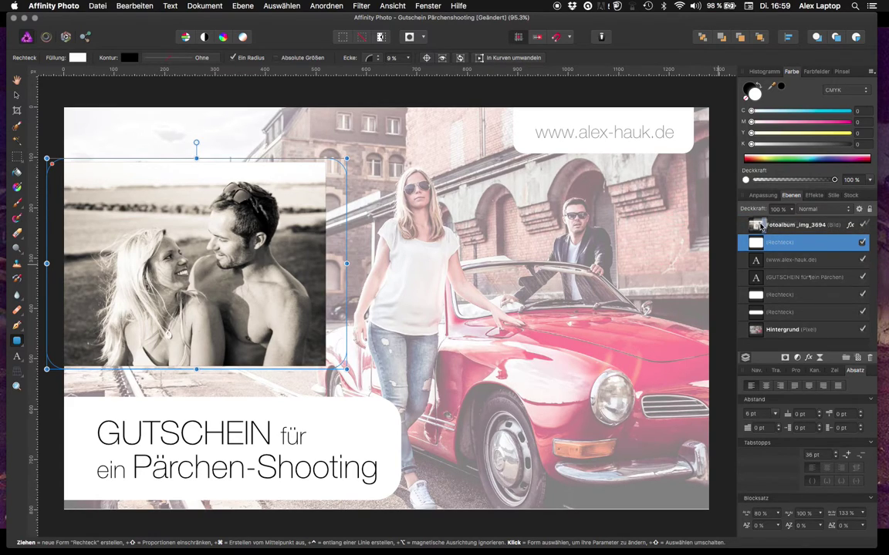
left_click_drag(760, 224, 760, 226)
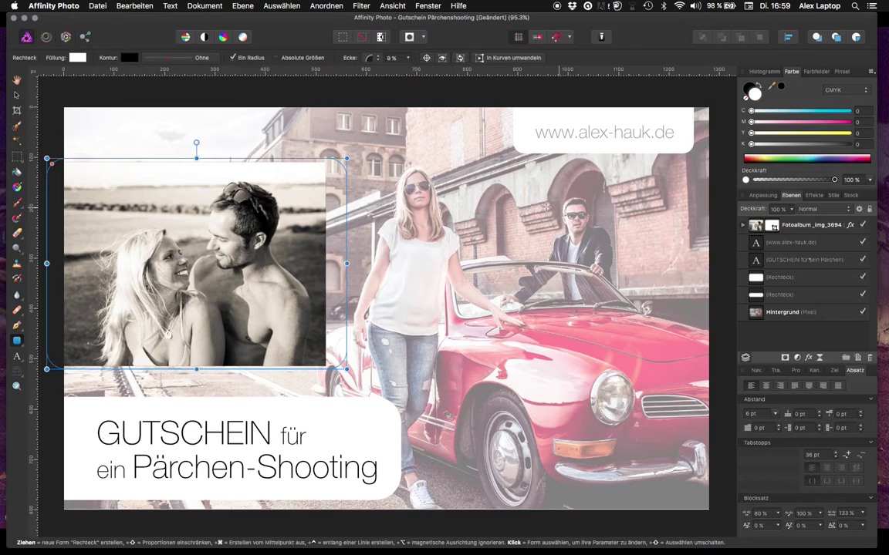
Trim the rounded frame from its right, top and bottom edges, then deselect
left_click_drag(347, 263, 316, 264)
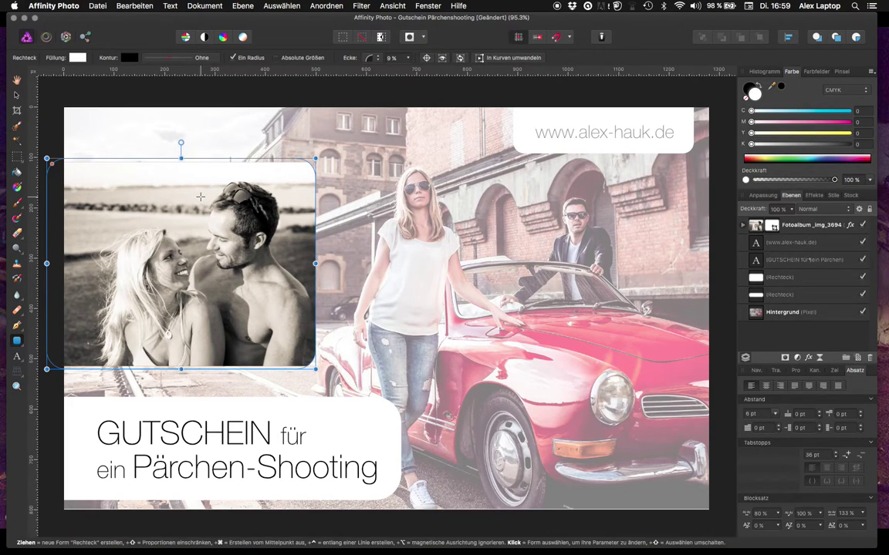
left_click_drag(180, 159, 181, 175)
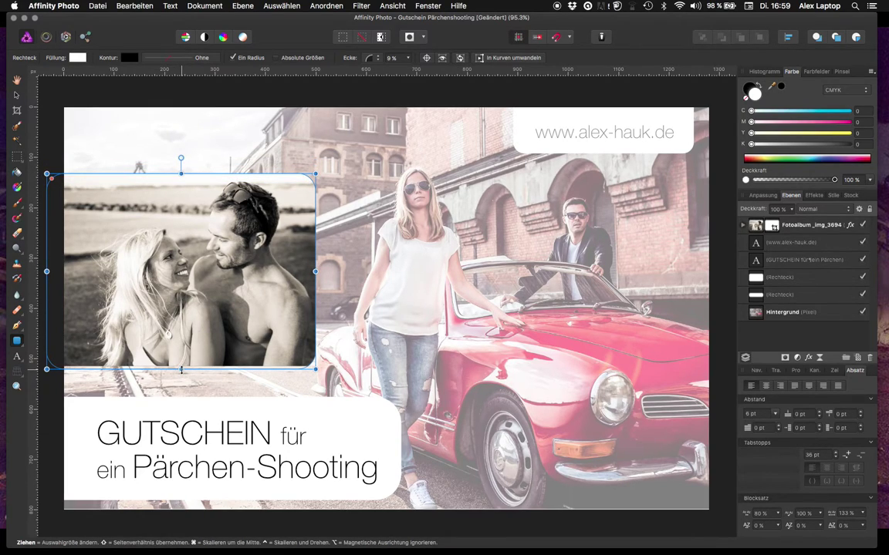
left_click_drag(181, 369, 181, 358)
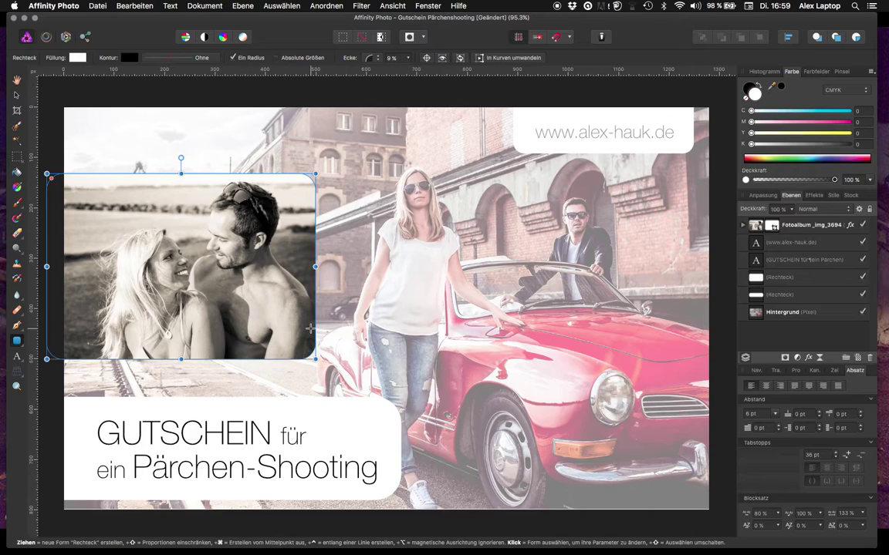
left_click_drag(316, 266, 276, 266)
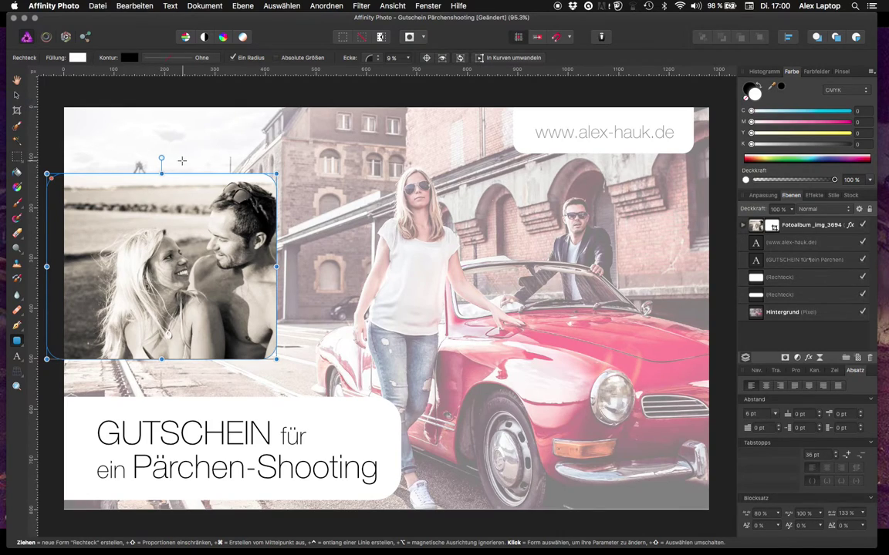
left_click(16, 94)
left_click(96, 92)
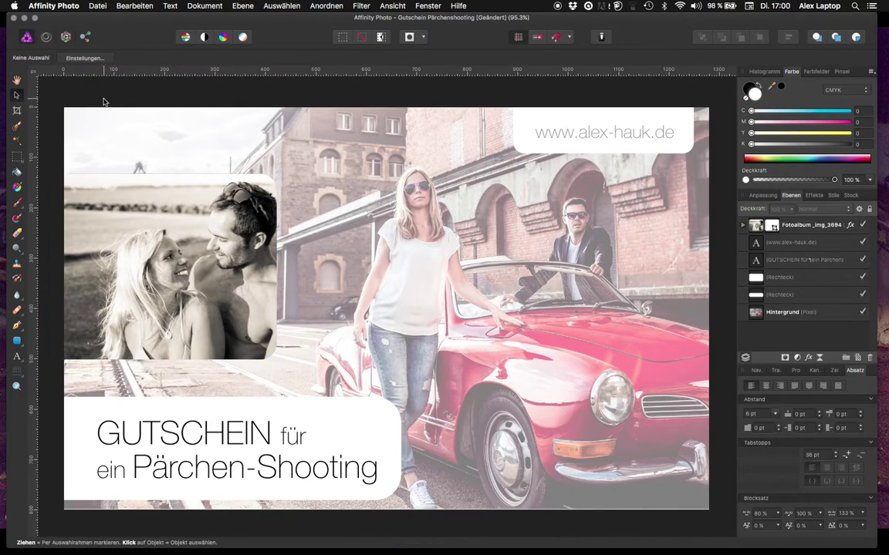
Move and shrink the couple photo inside its rounded frame
left_click(223, 246)
mouse_move(223, 247)
left_mouse_down()
mouse_move(340, 247)
mouse_move(226, 256)
left_mouse_up()
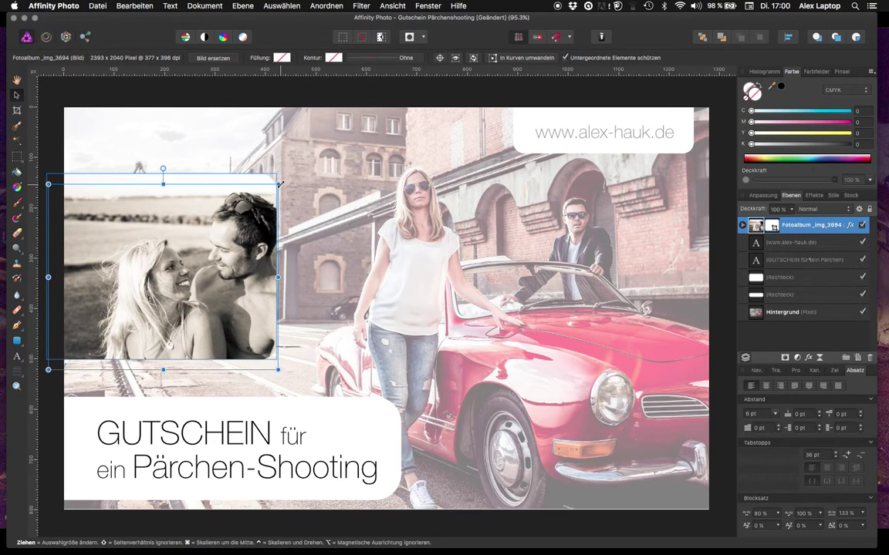
left_click_drag(280, 183, 232, 221)
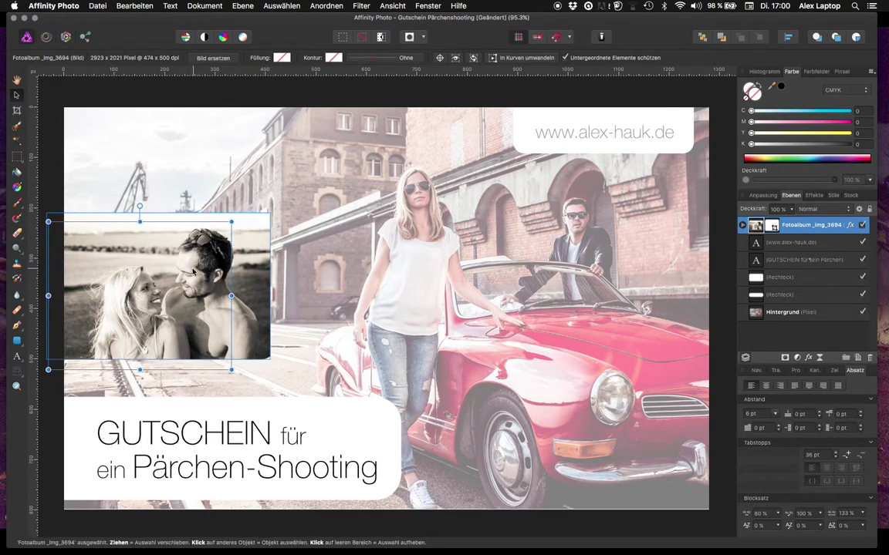
mouse_move(192, 272)
left_mouse_down()
mouse_move(222, 257)
mouse_move(213, 255)
left_mouse_up()
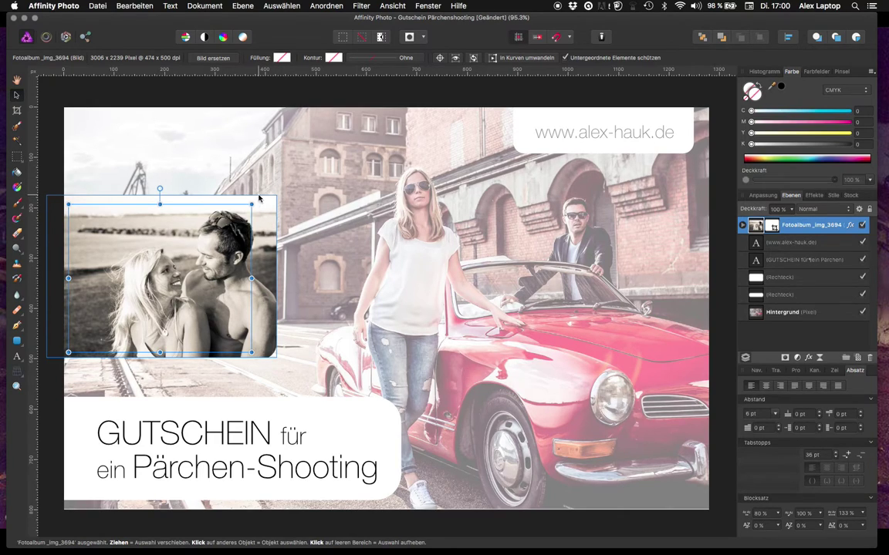
Lower the mask's top edge and nudge the photo back into place
left_click(778, 226)
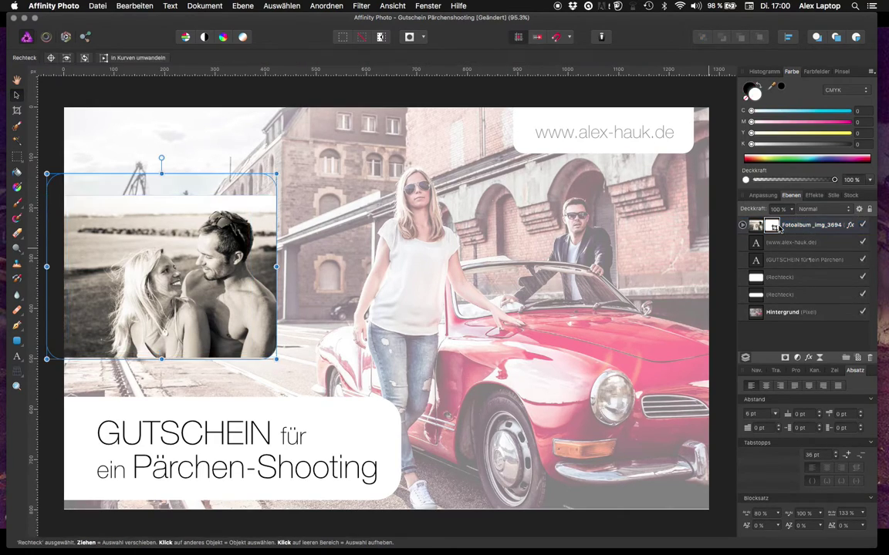
left_click_drag(161, 174, 160, 202)
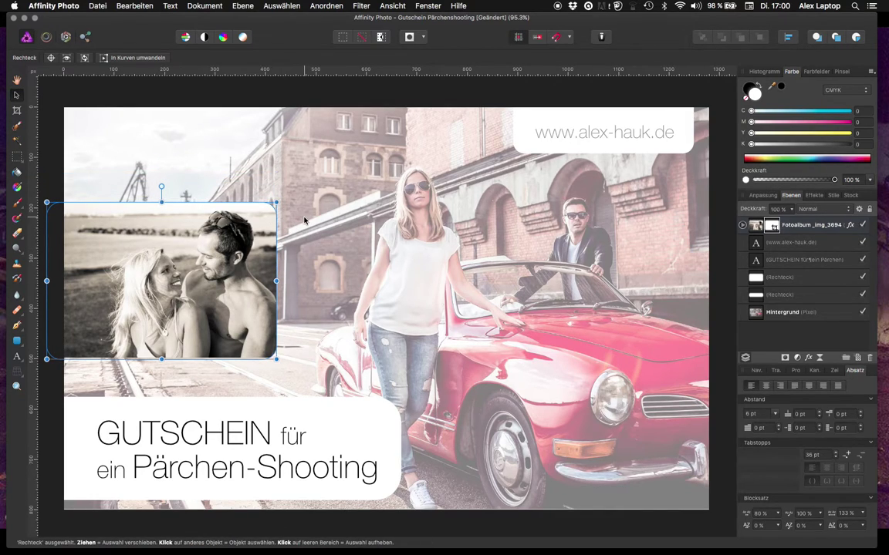
left_click(274, 199)
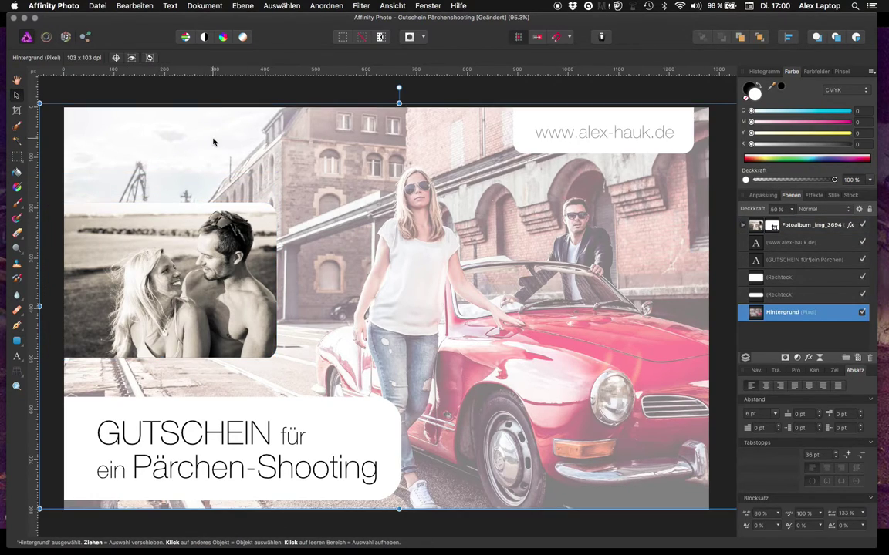
left_click(245, 258)
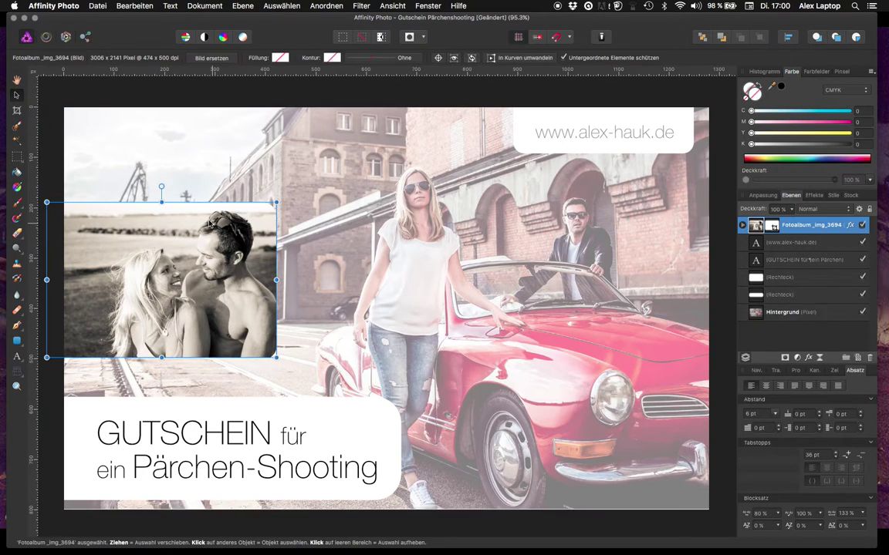
left_click_drag(182, 203, 200, 226)
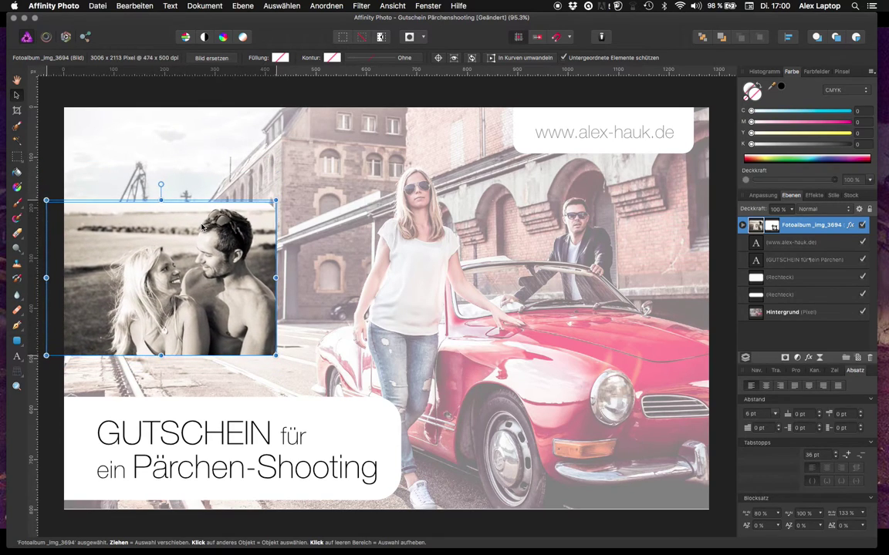
left_click_drag(201, 226, 203, 228)
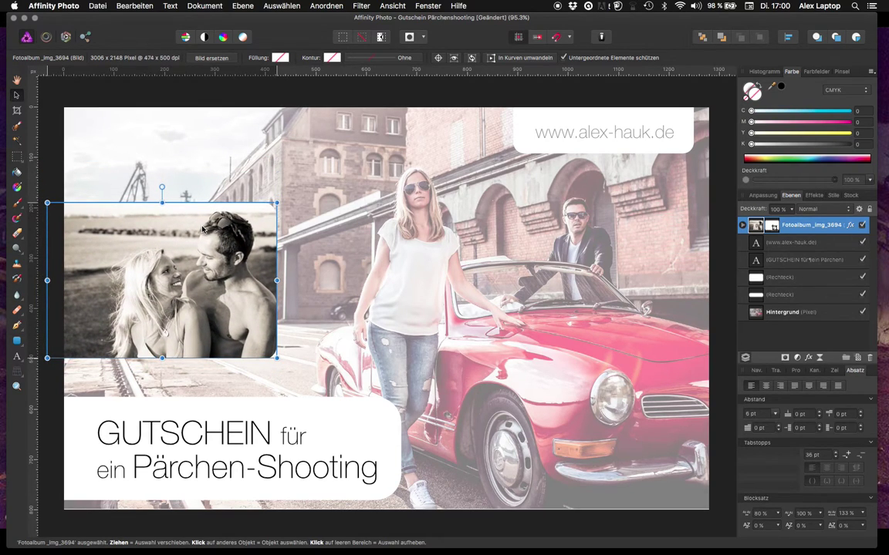
Group the masked Fotoalbum layer with Ebenen gruppieren and nudge the group up-left
right_click(794, 230)
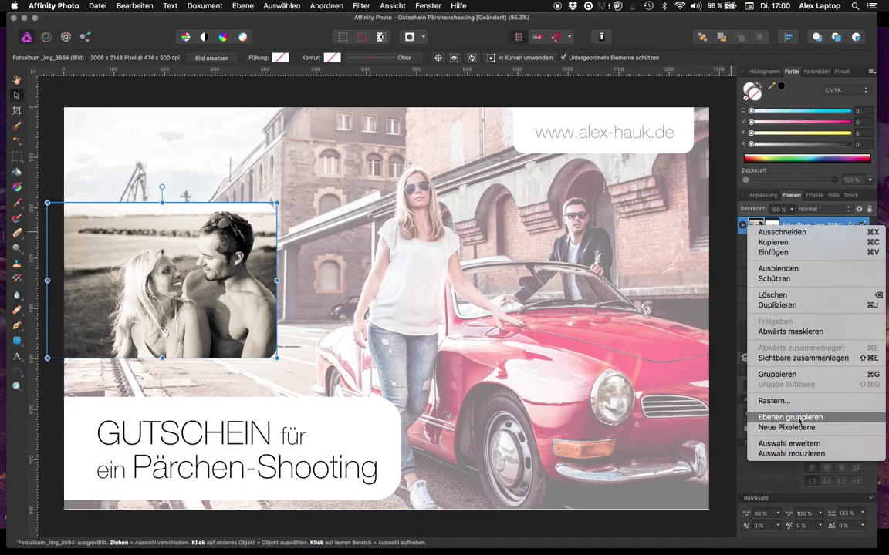
left_click(793, 375)
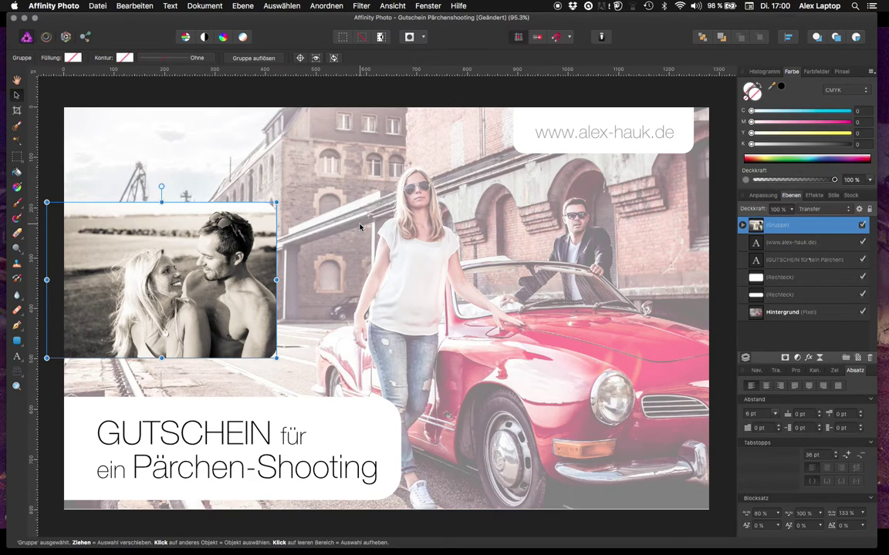
left_click(742, 225)
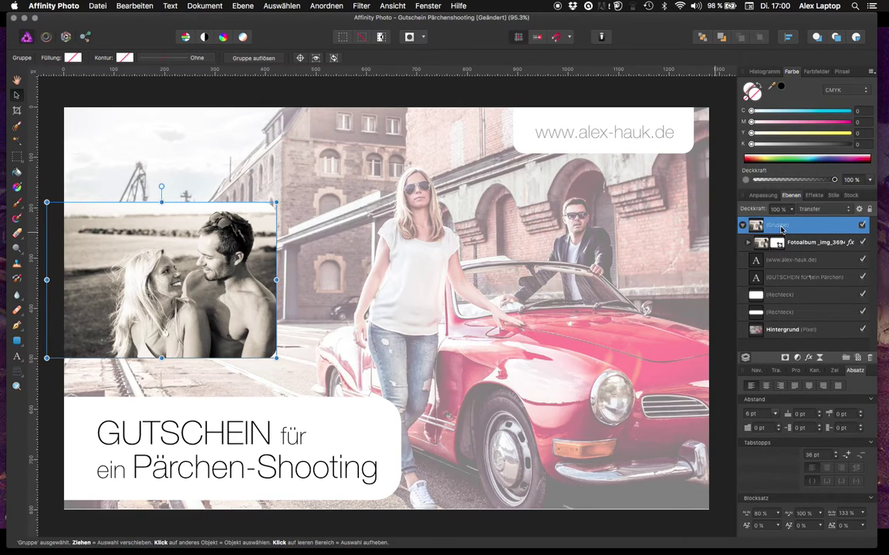
left_click_drag(184, 285, 176, 281)
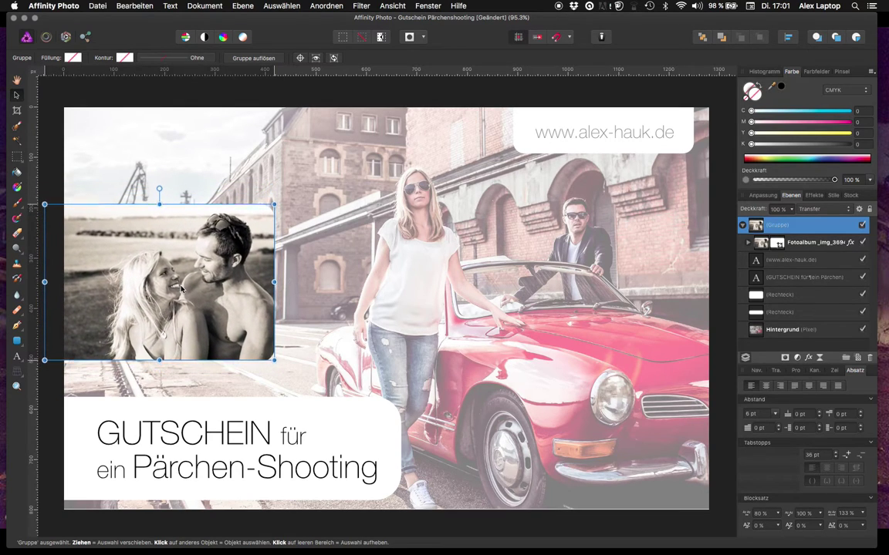
Move the photo group to the left edge and enlarge it from its top-right handle
left_click_drag(176, 281, 182, 286)
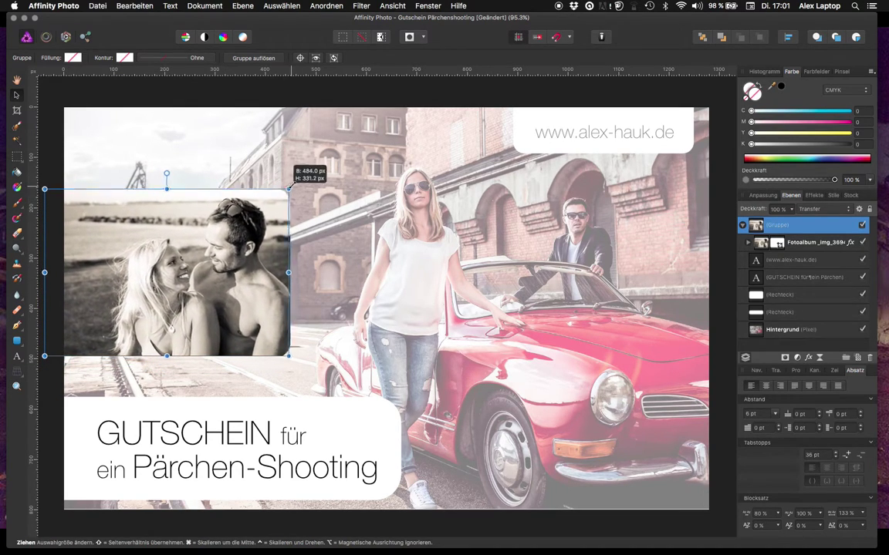
mouse_move(274, 200)
left_mouse_down()
mouse_move(314, 226)
mouse_move(327, 153)
mouse_move(247, 216)
mouse_move(330, 159)
mouse_move(292, 189)
mouse_move(330, 157)
mouse_move(312, 169)
left_mouse_up()
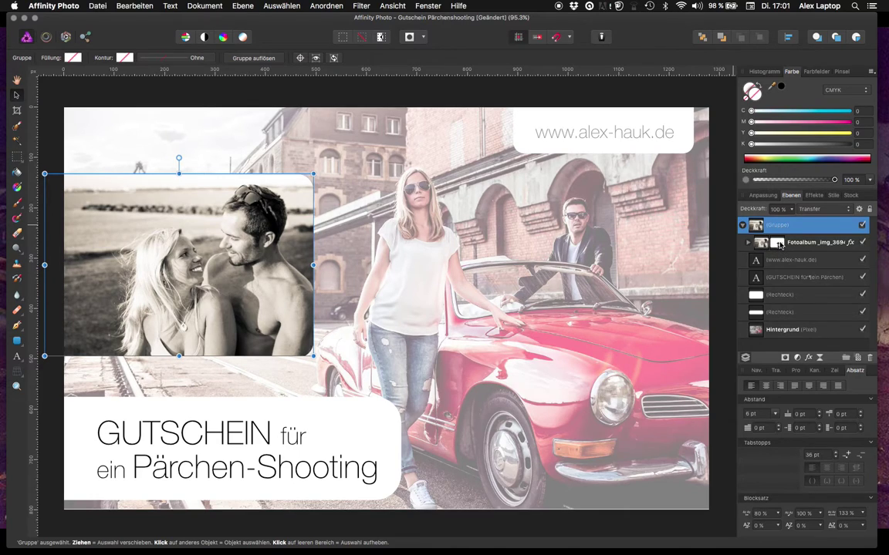
Reposition the Fotoalbum photo within the group and scale it down from its top-right corner
left_click(764, 242)
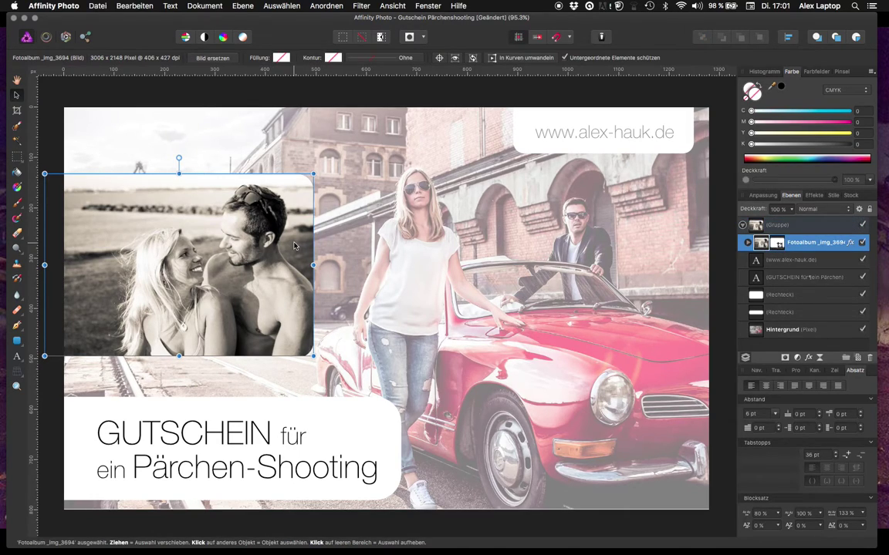
left_click_drag(238, 249, 254, 236)
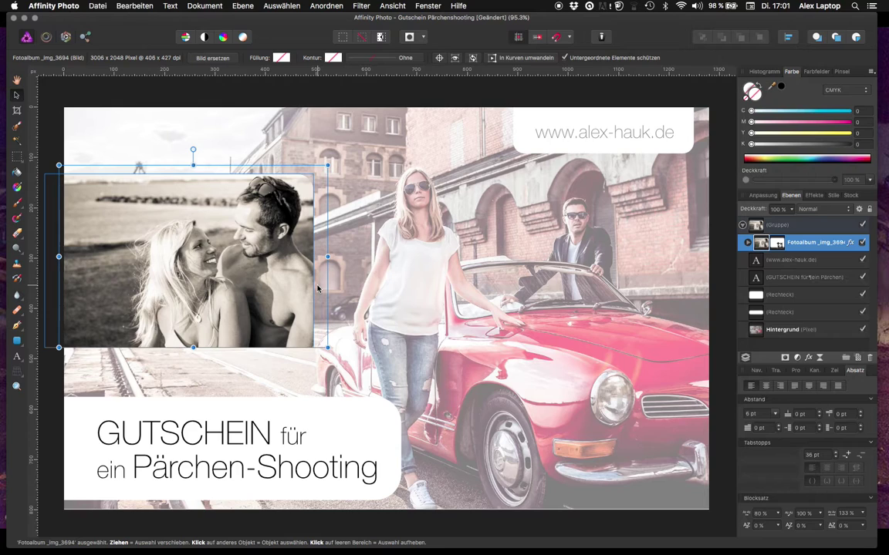
left_click_drag(139, 256, 150, 289)
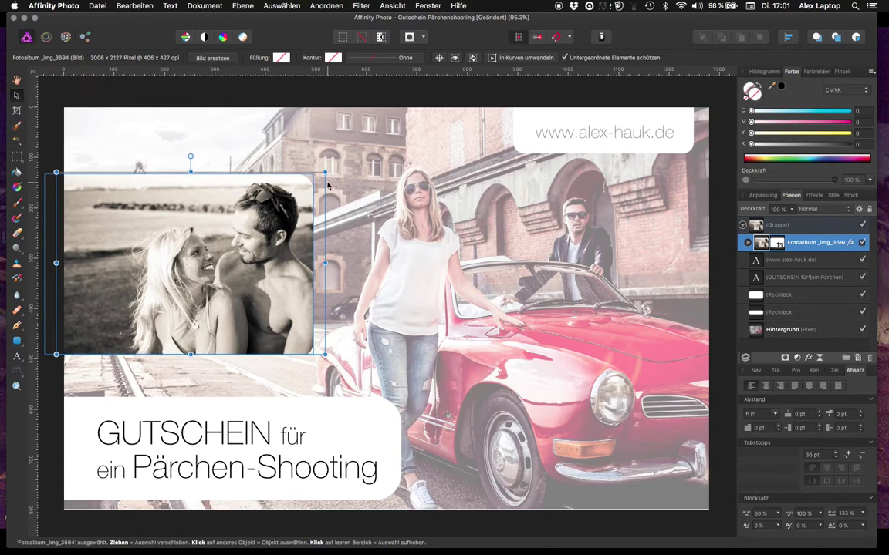
mouse_move(325, 170)
left_mouse_down()
mouse_move(260, 217)
mouse_move(333, 177)
mouse_move(265, 213)
left_mouse_up()
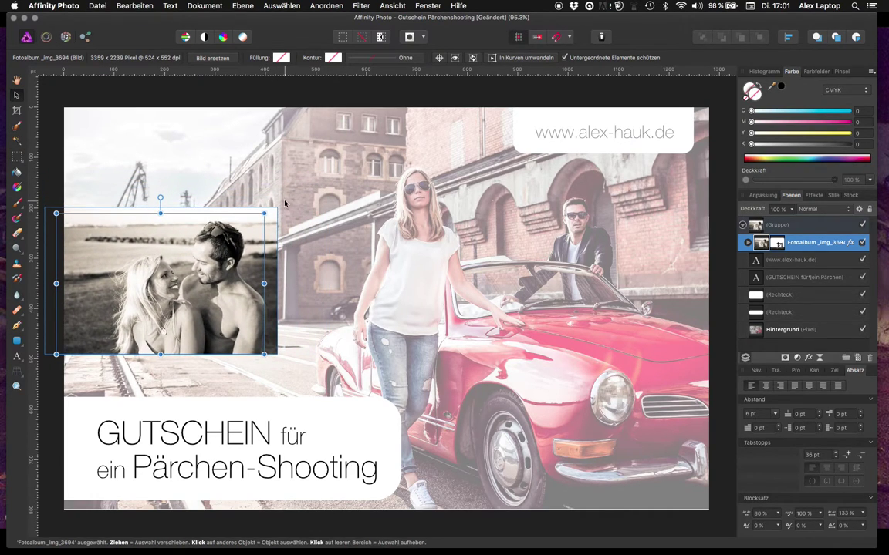
Shrink the Rechteck mask from its corner, right side and bottom to fit the smaller photo
left_click(779, 243)
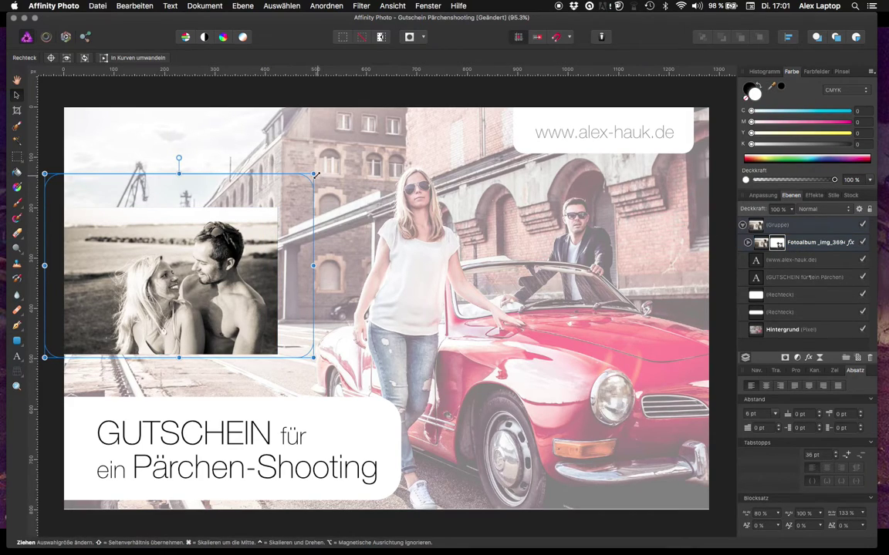
left_click_drag(314, 175, 265, 216)
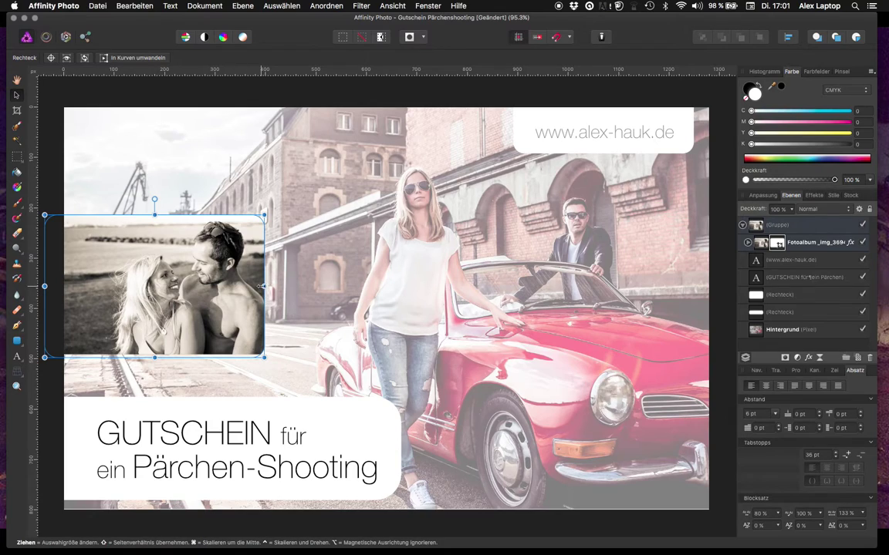
left_click_drag(262, 286, 260, 286)
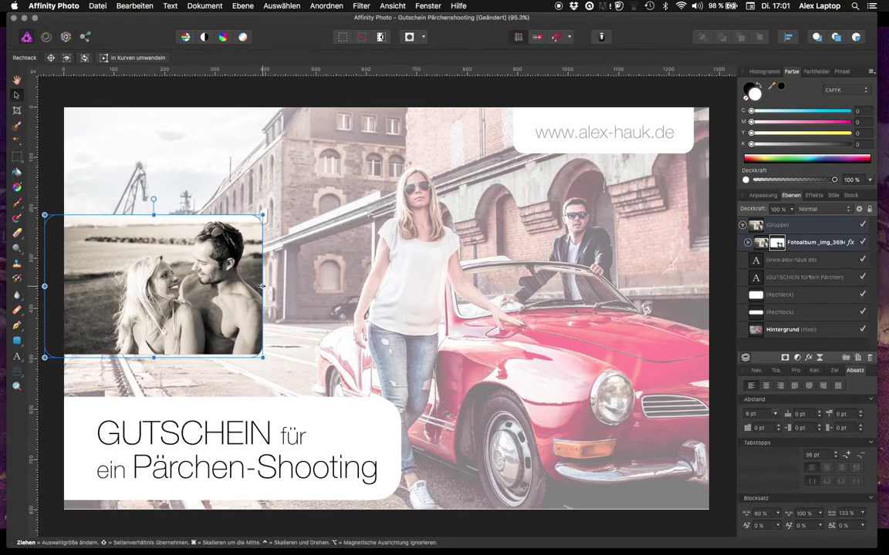
left_click_drag(153, 357, 153, 351)
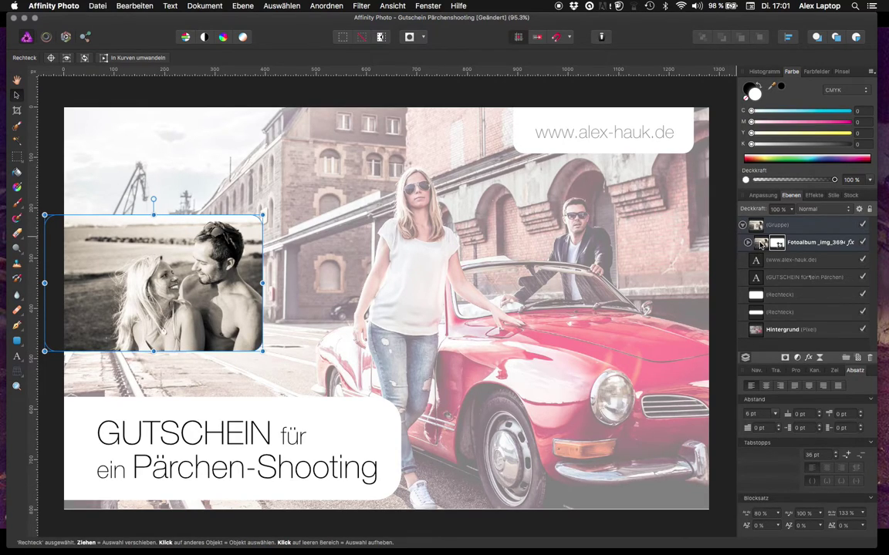
left_click(762, 244)
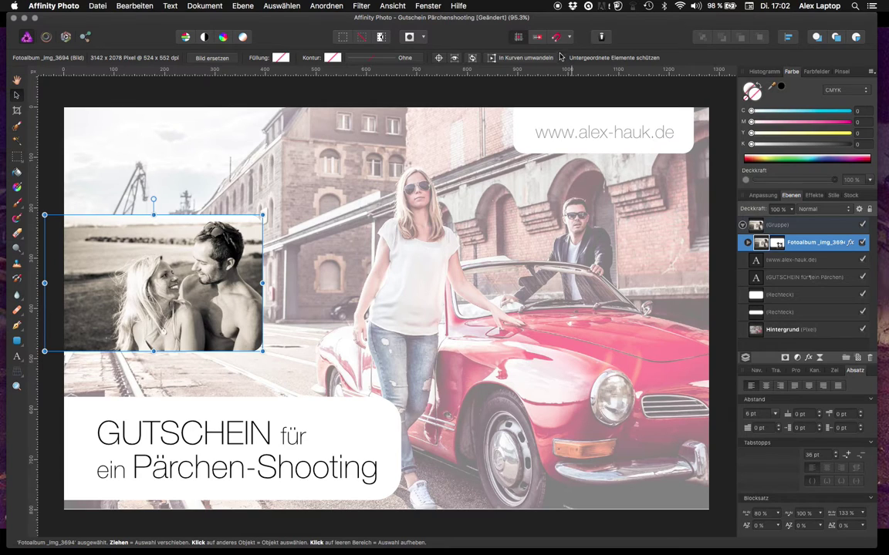
Reposition the couple photo and its mask, narrowing the photo and shifting it left
mouse_move(196, 268)
left_mouse_down()
mouse_move(152, 285)
mouse_move(266, 249)
left_mouse_up()
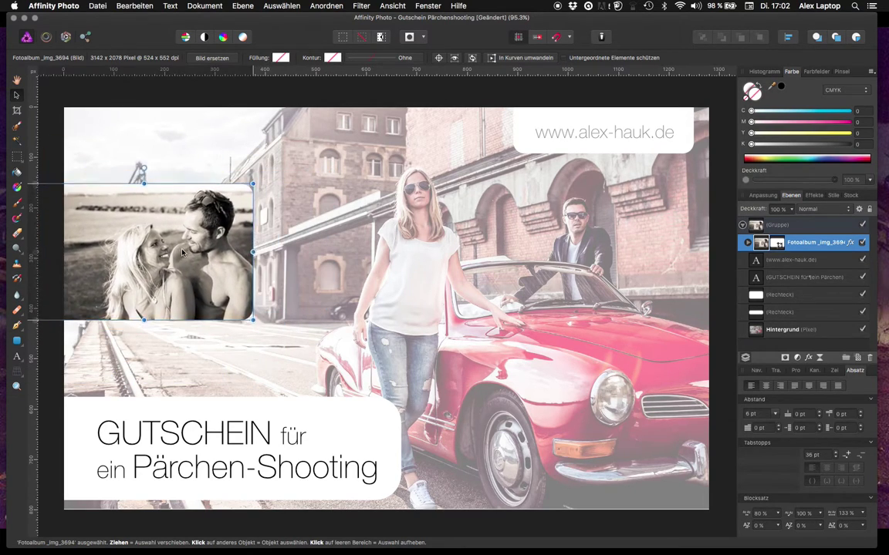
left_click(778, 242)
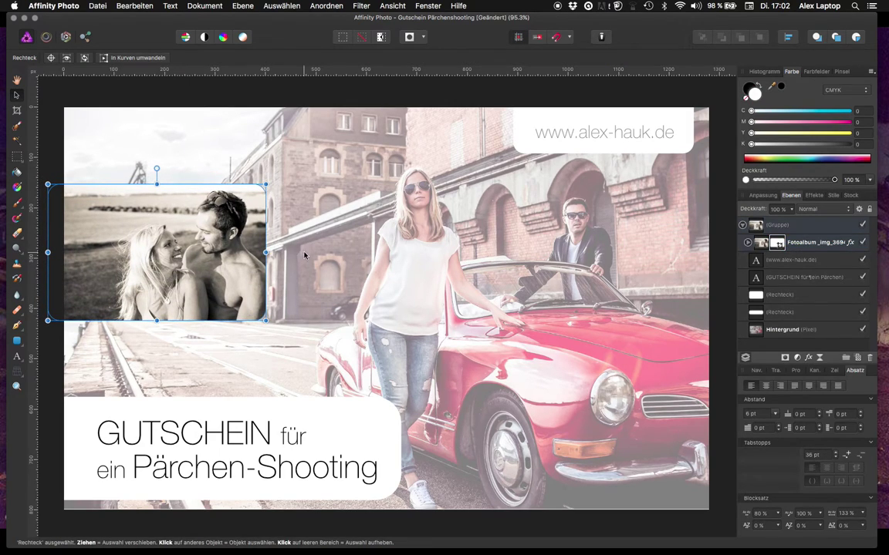
left_click_drag(258, 249, 259, 244)
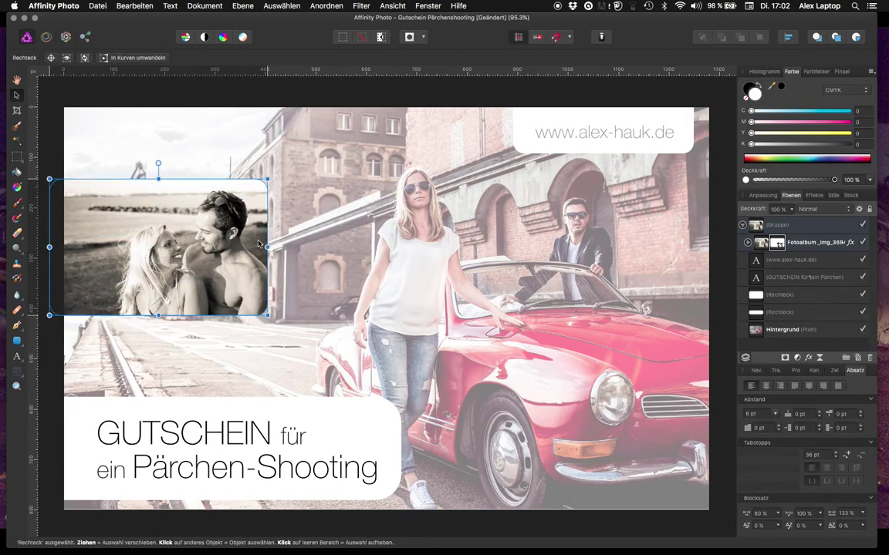
left_click(772, 243)
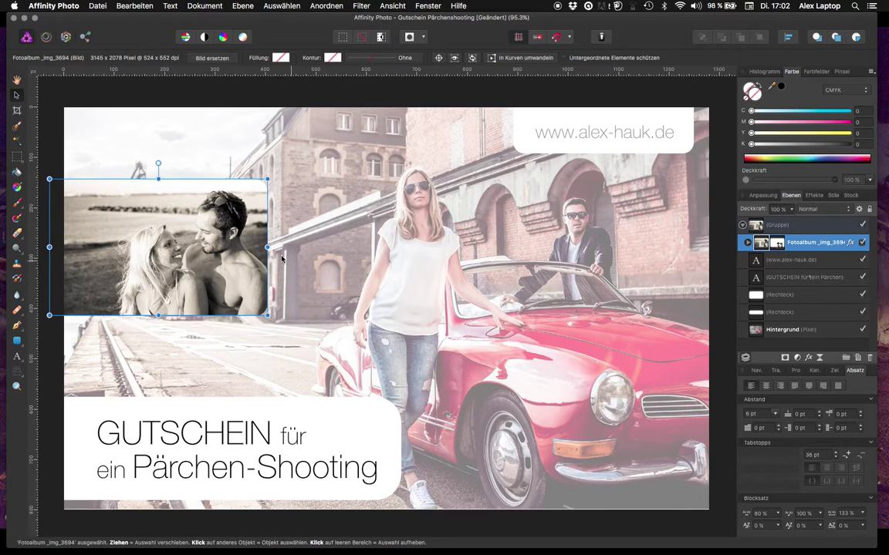
left_click_drag(227, 228, 251, 248)
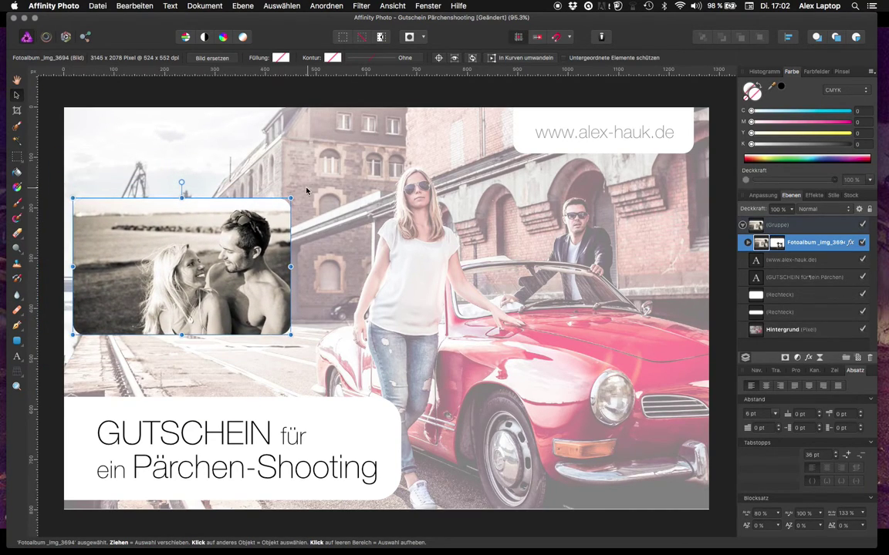
left_click_drag(290, 198, 270, 202)
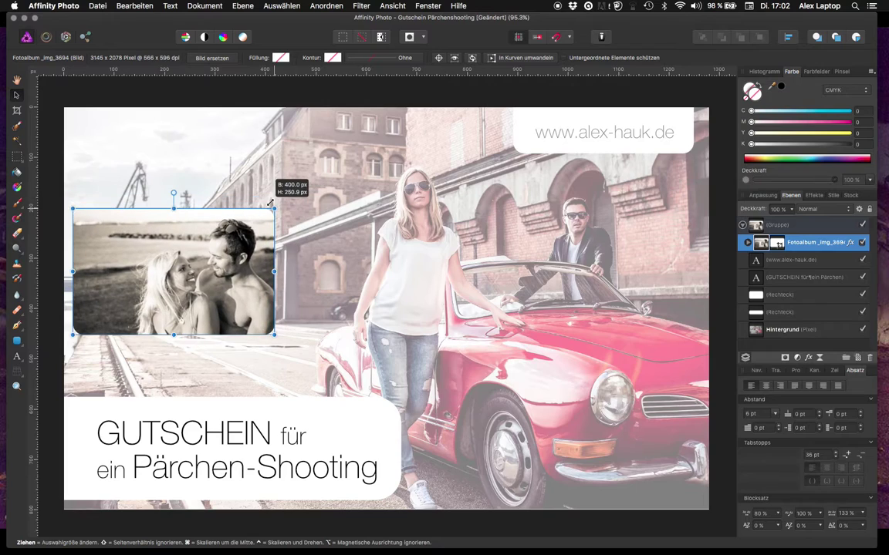
left_click_drag(191, 214, 168, 215)
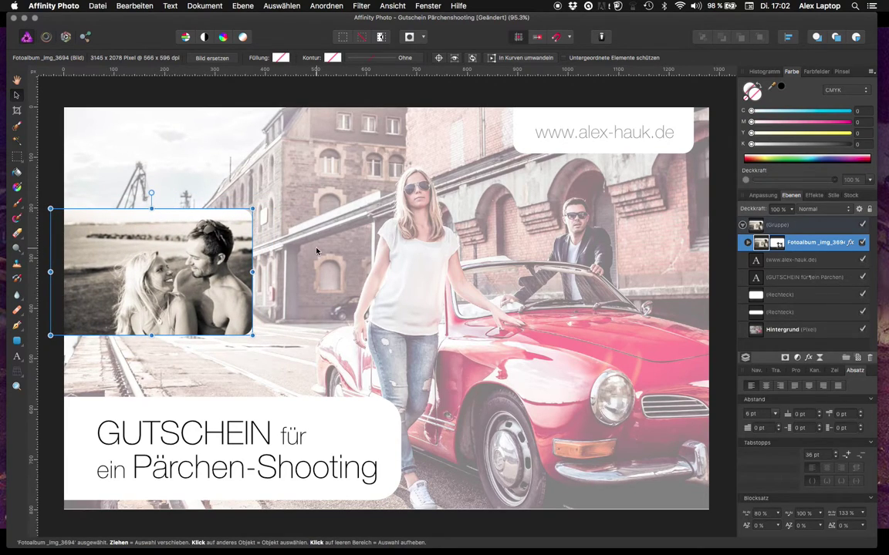
Enable 'Untergeordnete Elemente schützen' and shift the rounded mask slightly left and down
left_click(782, 226)
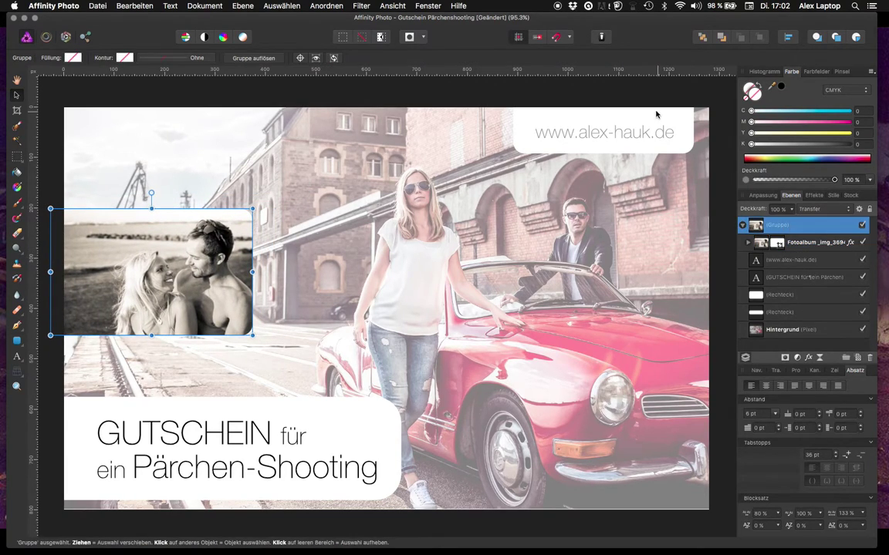
left_click(810, 242)
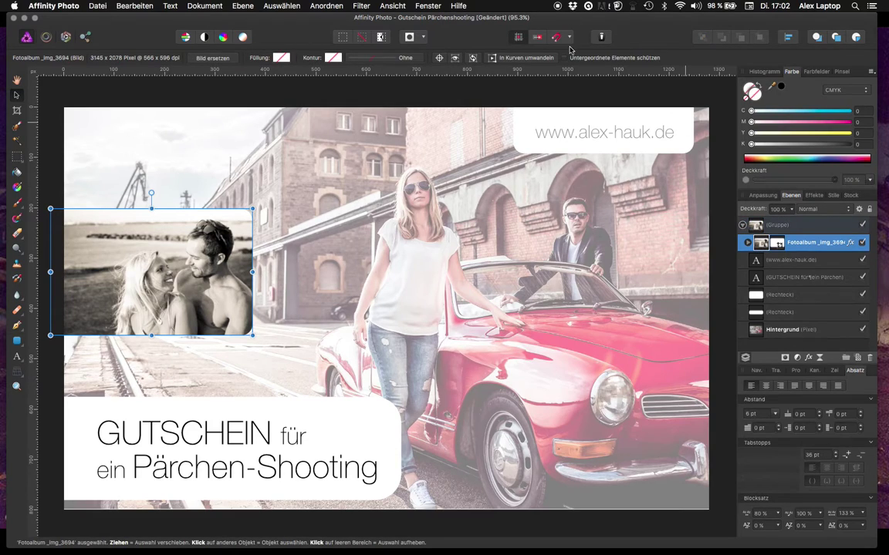
left_click(565, 58)
left_click(773, 226)
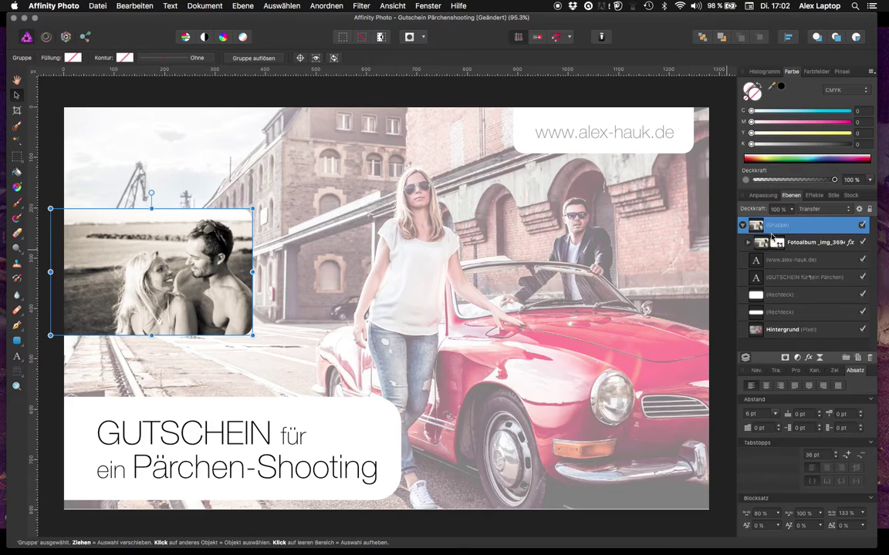
left_click(764, 245)
left_click(777, 244)
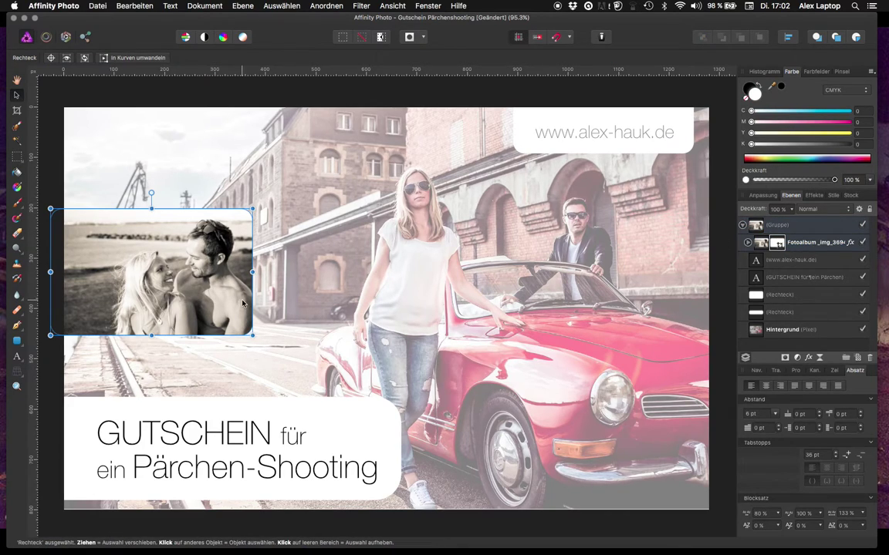
left_click_drag(205, 287, 201, 293)
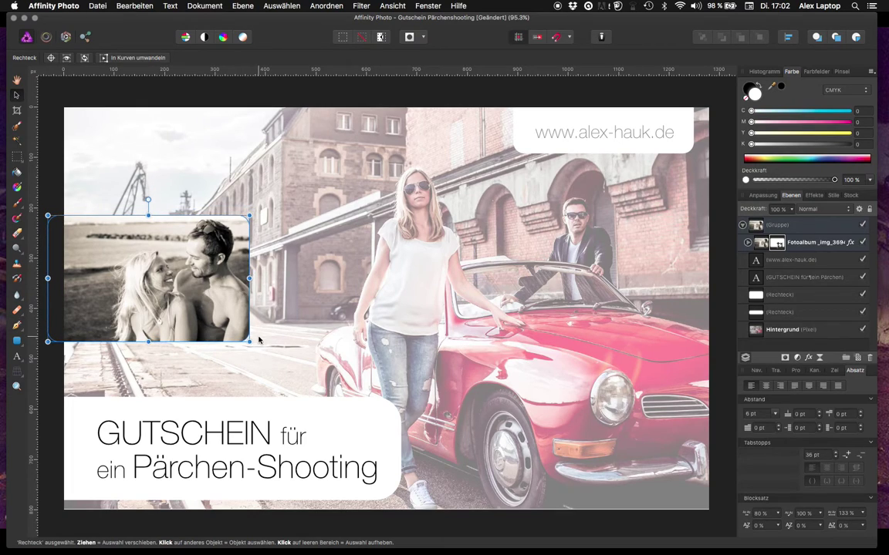
Enlarge the framed photo group from its bottom-right handle
left_click(771, 224)
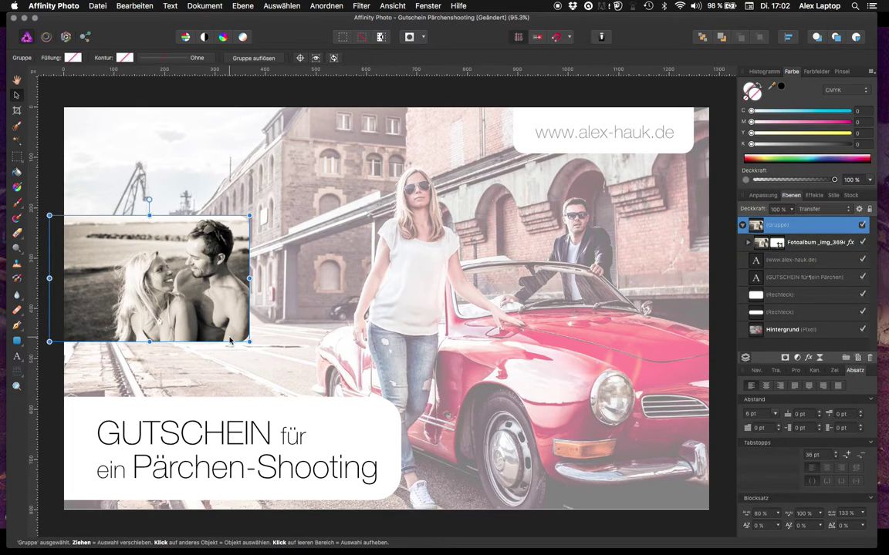
left_click_drag(251, 341, 292, 362)
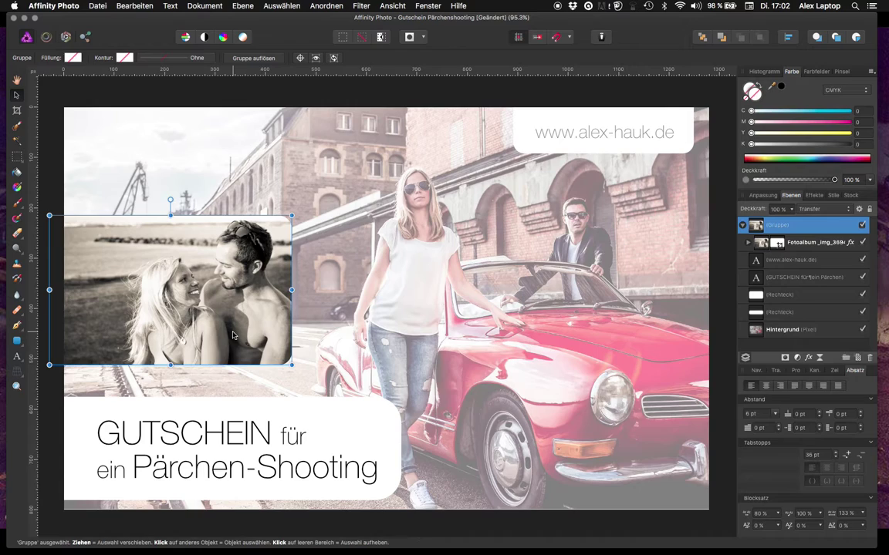
left_click_drag(233, 334, 229, 327)
Deselect to preview the framed couple photo, then select the Fotoalbum layer
key("super+d")
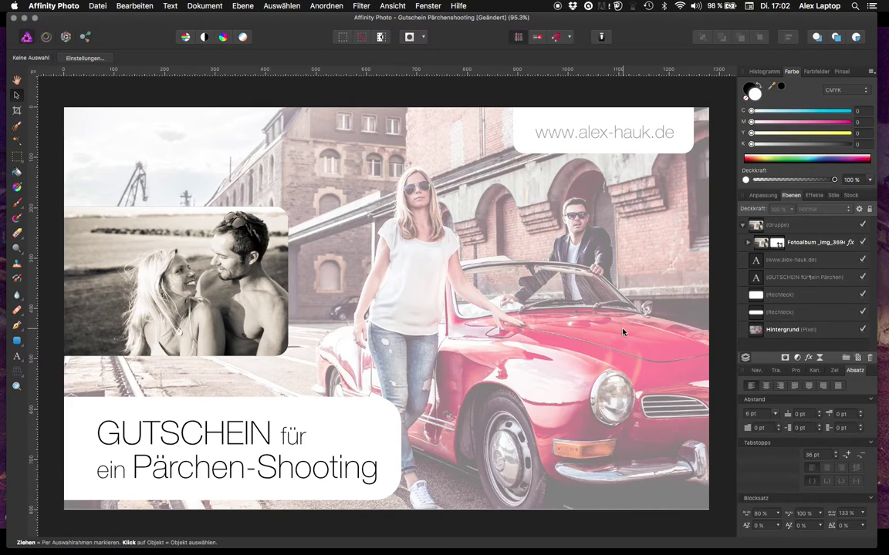
left_click(766, 246)
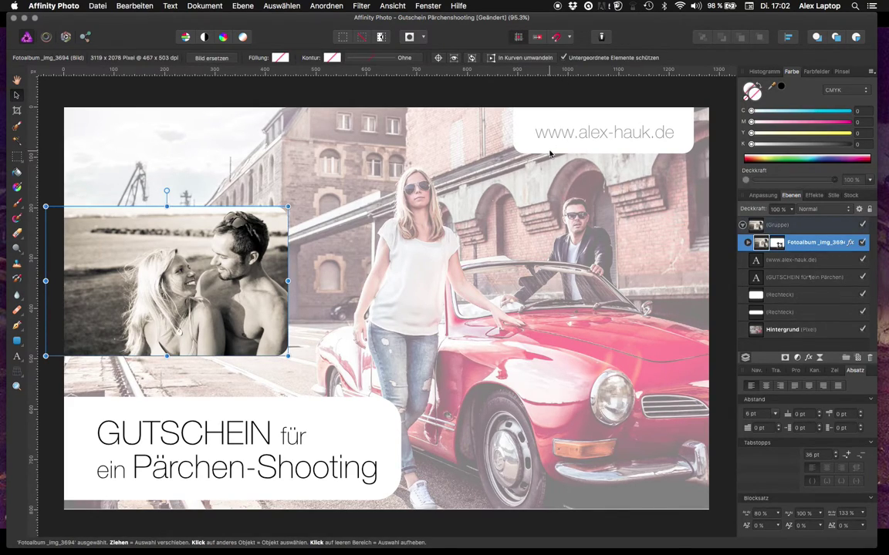